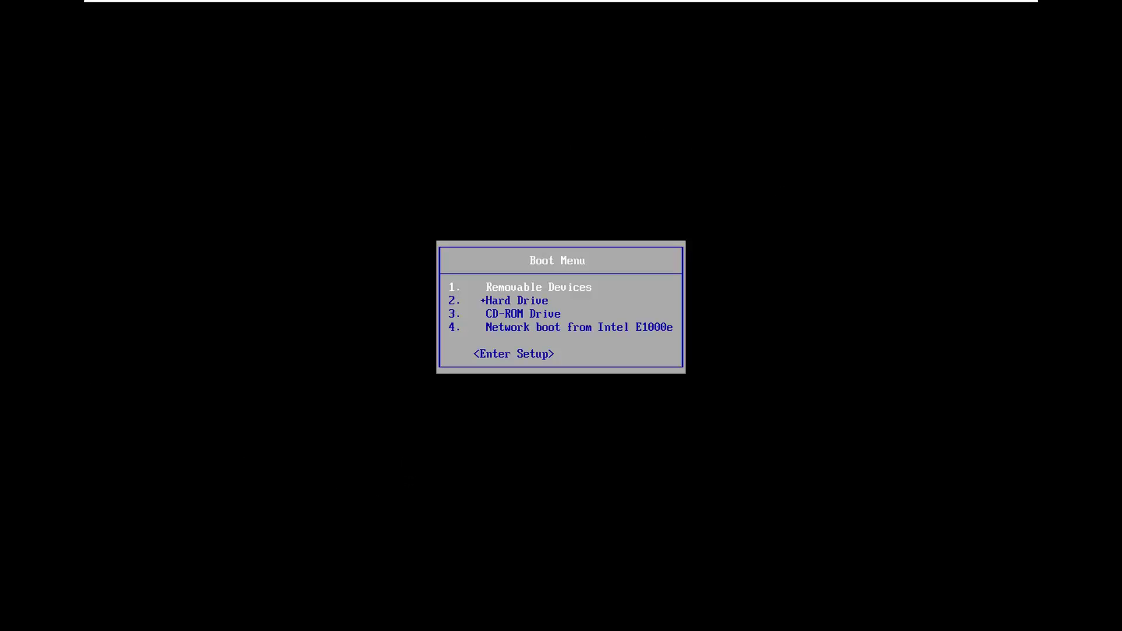
# Boot from the CD-ROM Drive in the BIOS Boot Menu to load Windows Setup.
pyautogui.press('Down')
pyautogui.press('Down')
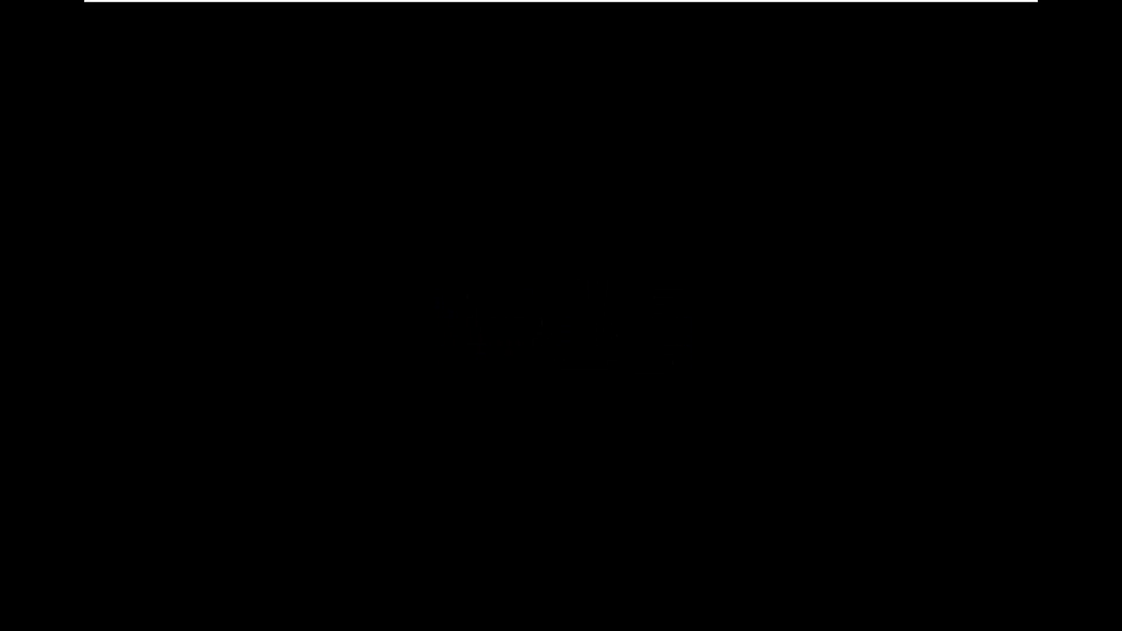
pyautogui.press('Return')
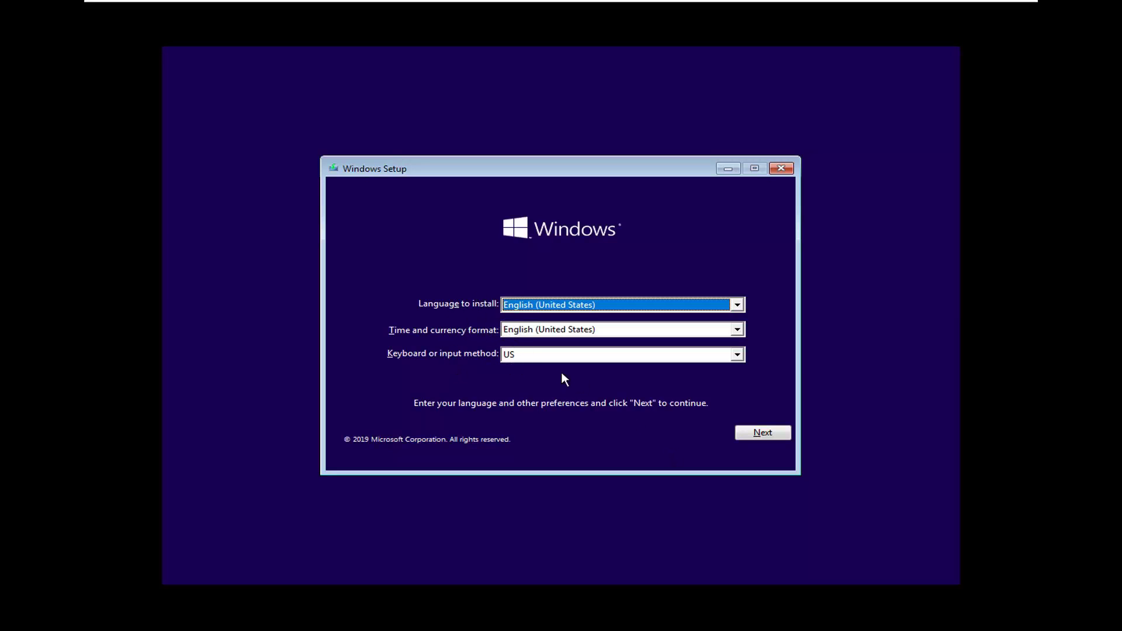
# Keep English (United States) with the US keyboard and start Install now.
pyautogui.click(750, 433)
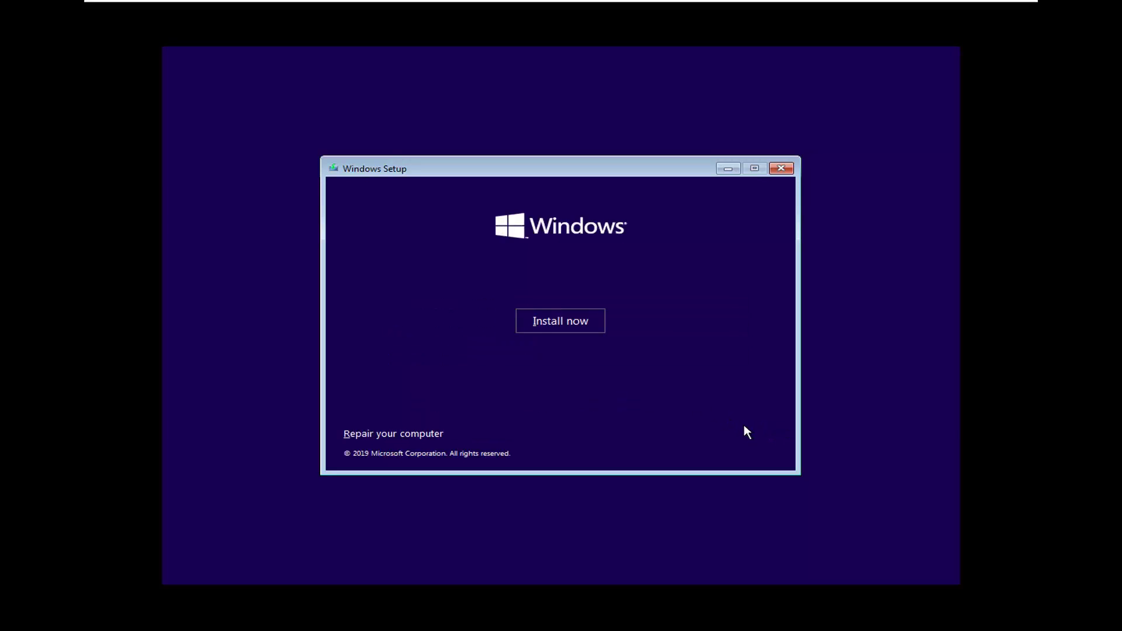
pyautogui.click(538, 320)
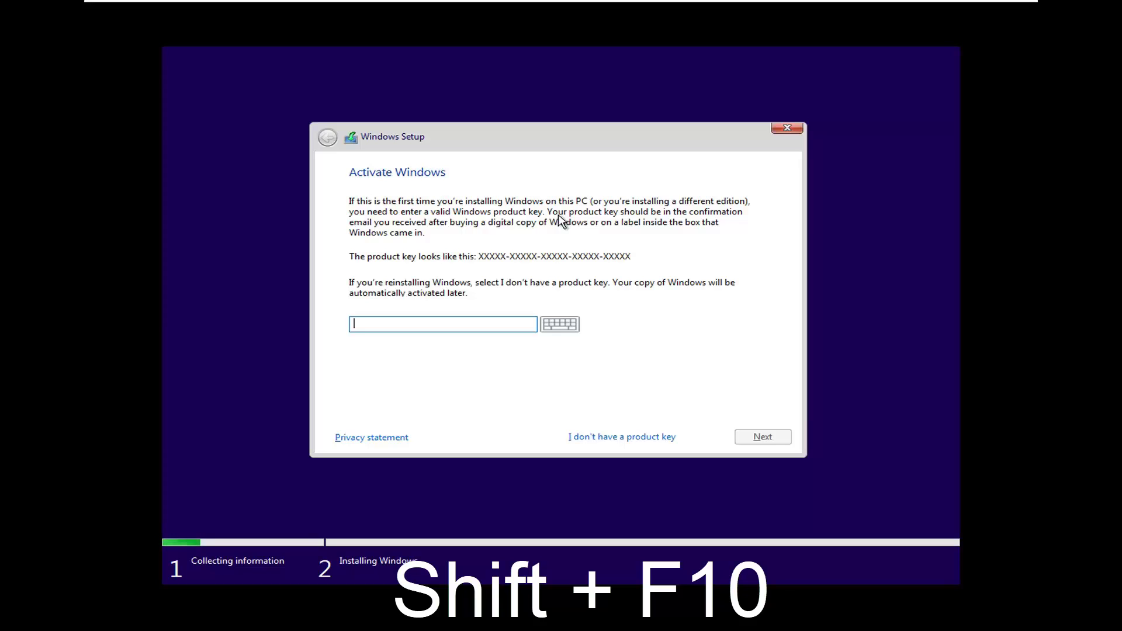
# Open a Command Prompt with Shift+F10, start diskpart and run list disk to show 30 GB Disk 0.
pyautogui.hotkey('shift', 'F10')
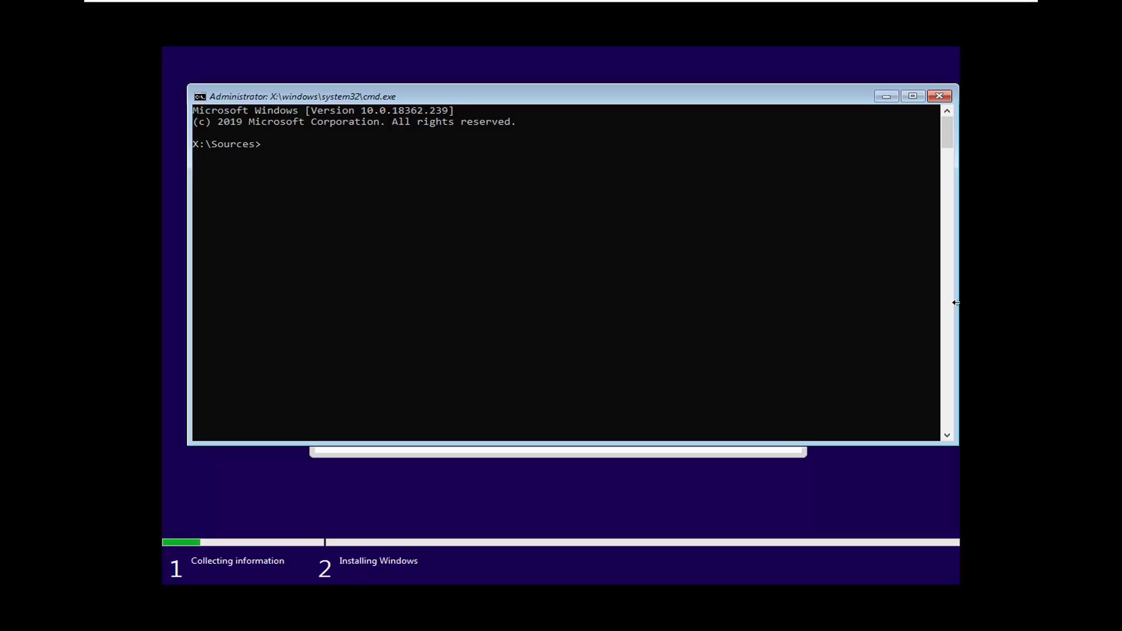
pyautogui.write('diskpart')
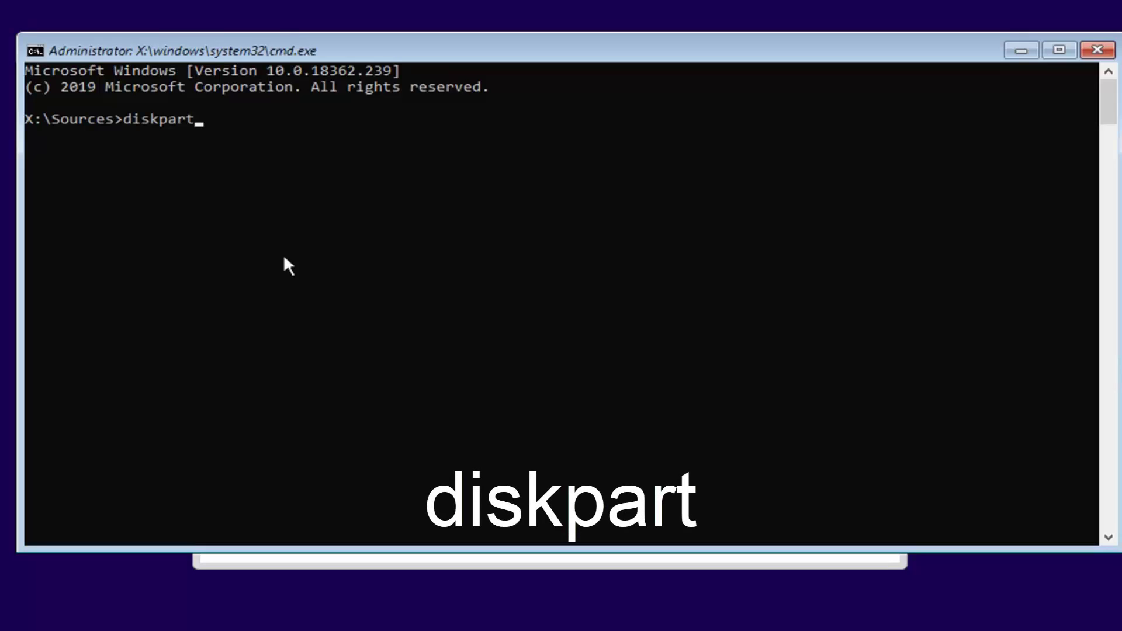
pyautogui.press('Return')
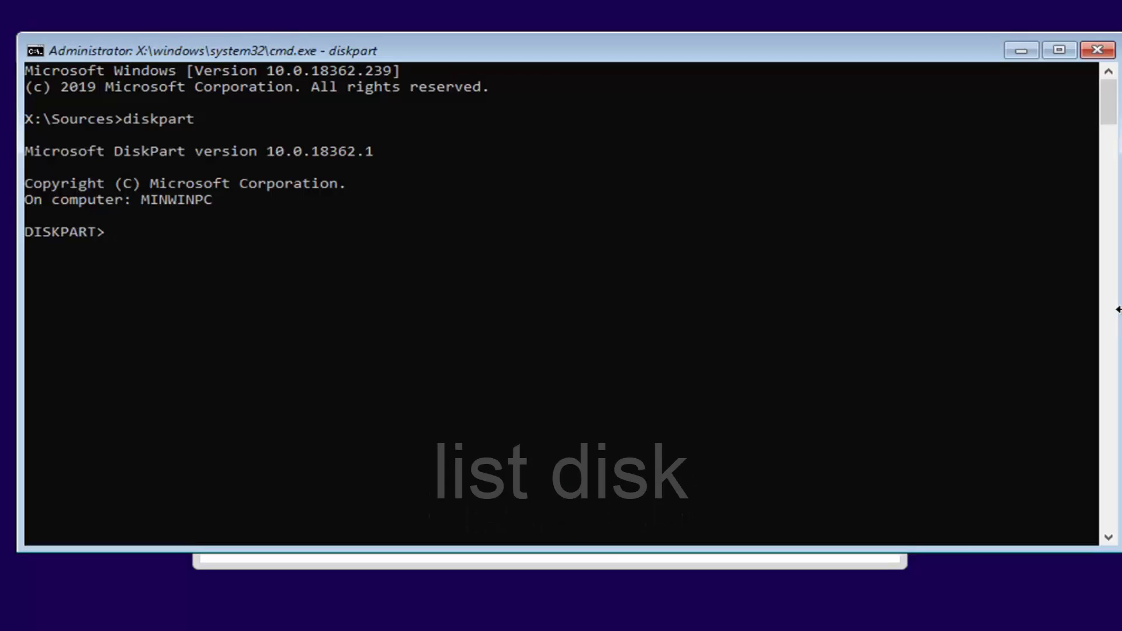
pyautogui.write('li')
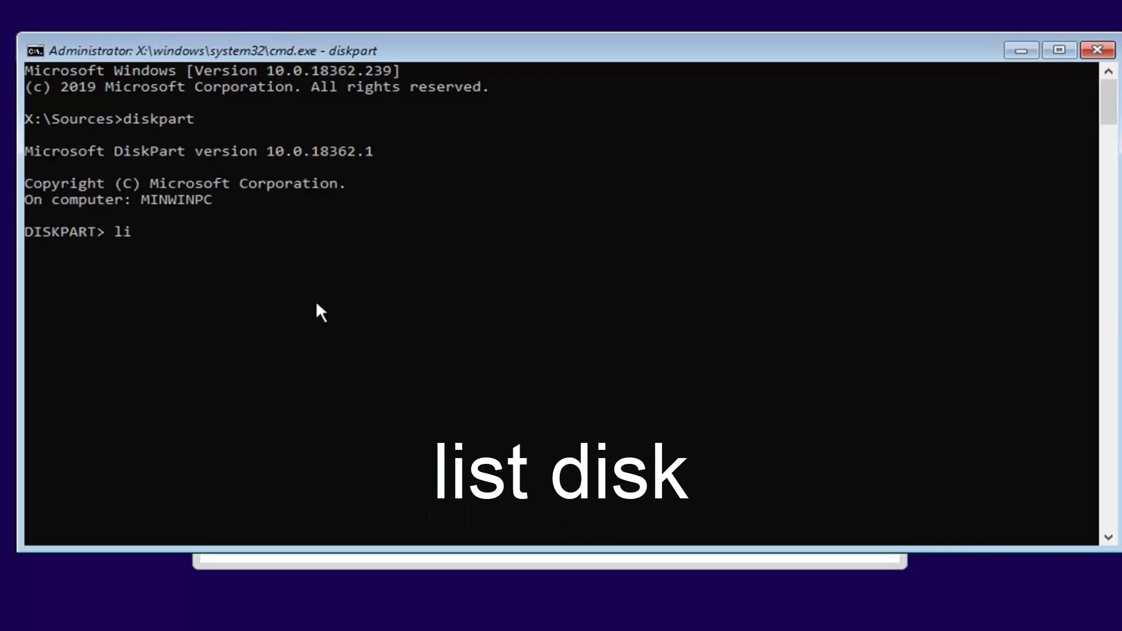
pyautogui.write('st disk')
pyautogui.press('Return')
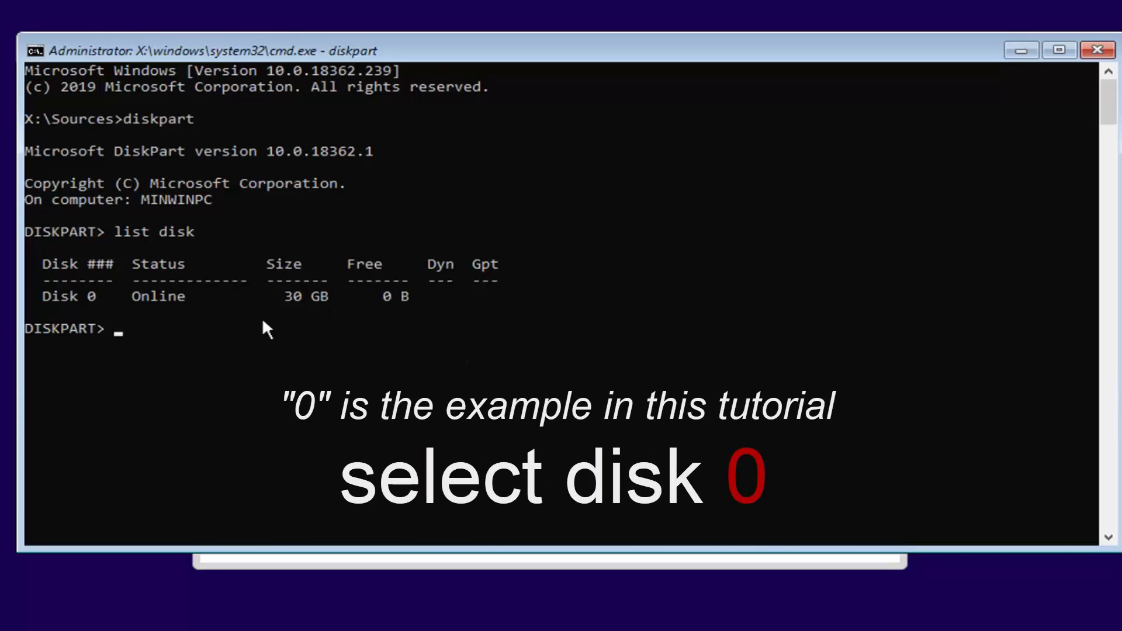
# Run 'select disk 0' in DiskPart so Disk 0 becomes the target disk.
pyautogui.write('selec')
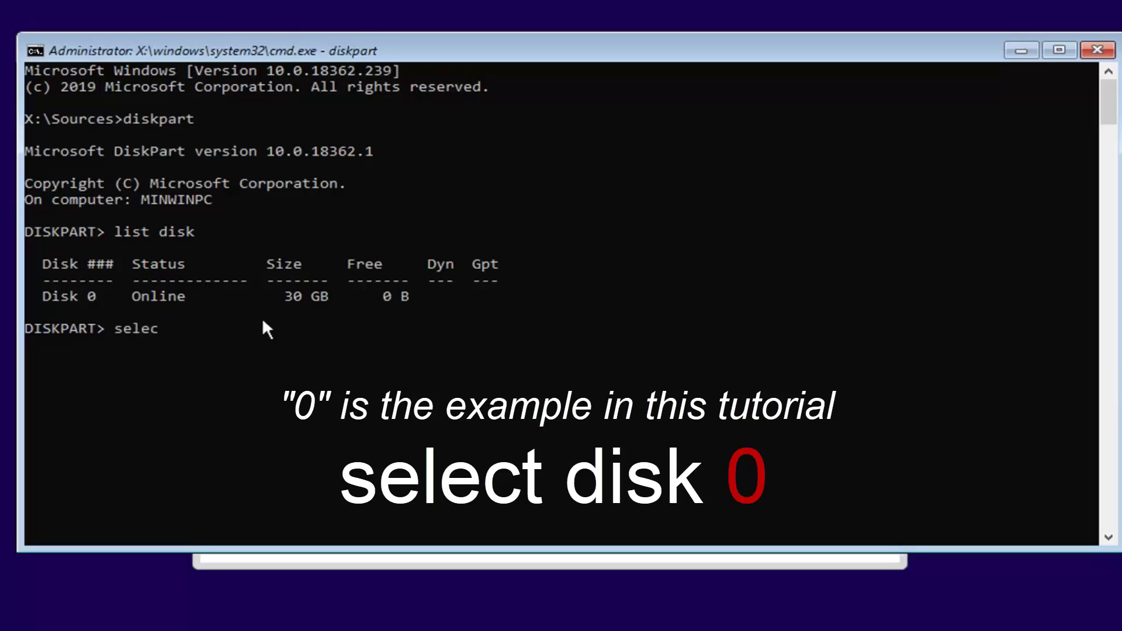
pyautogui.write('t disk 0')
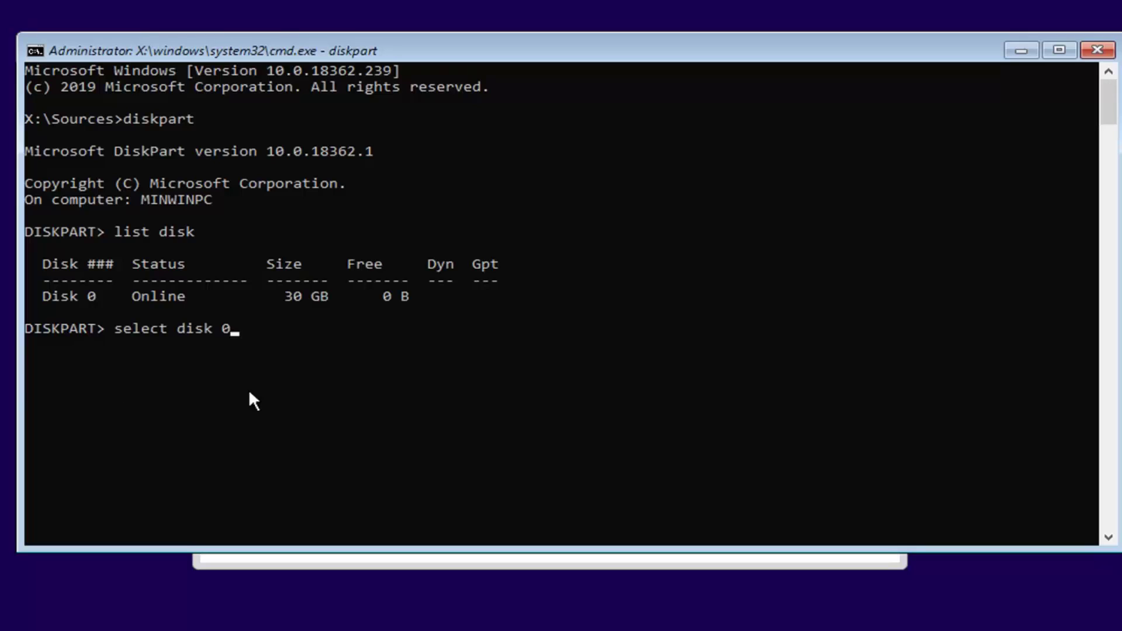
pyautogui.press('Return')
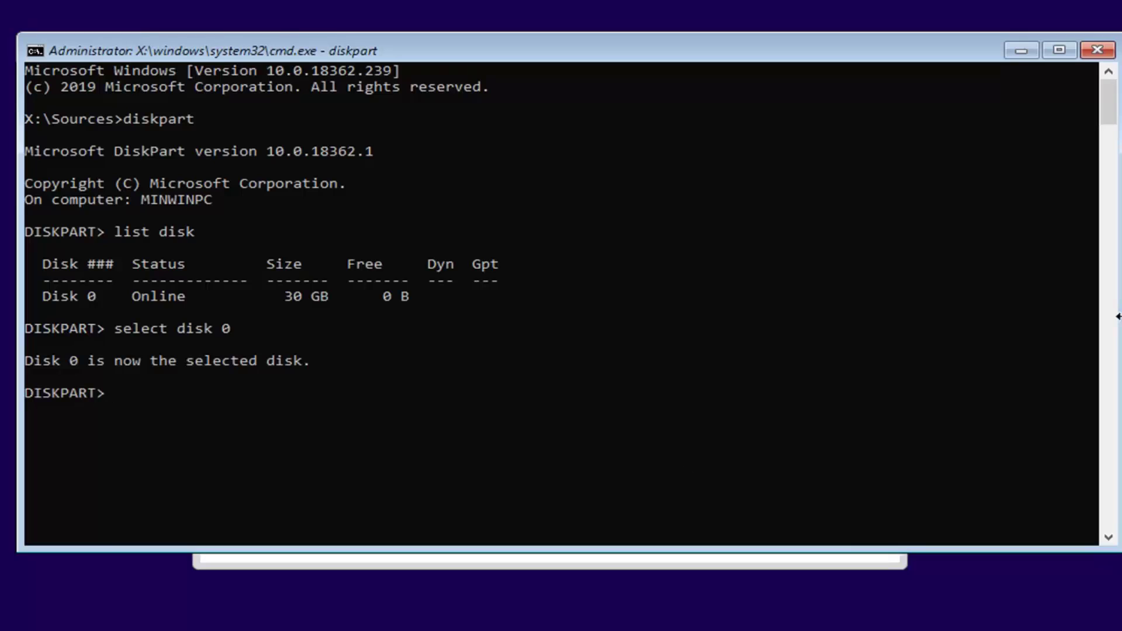
pyautogui.write('cl')
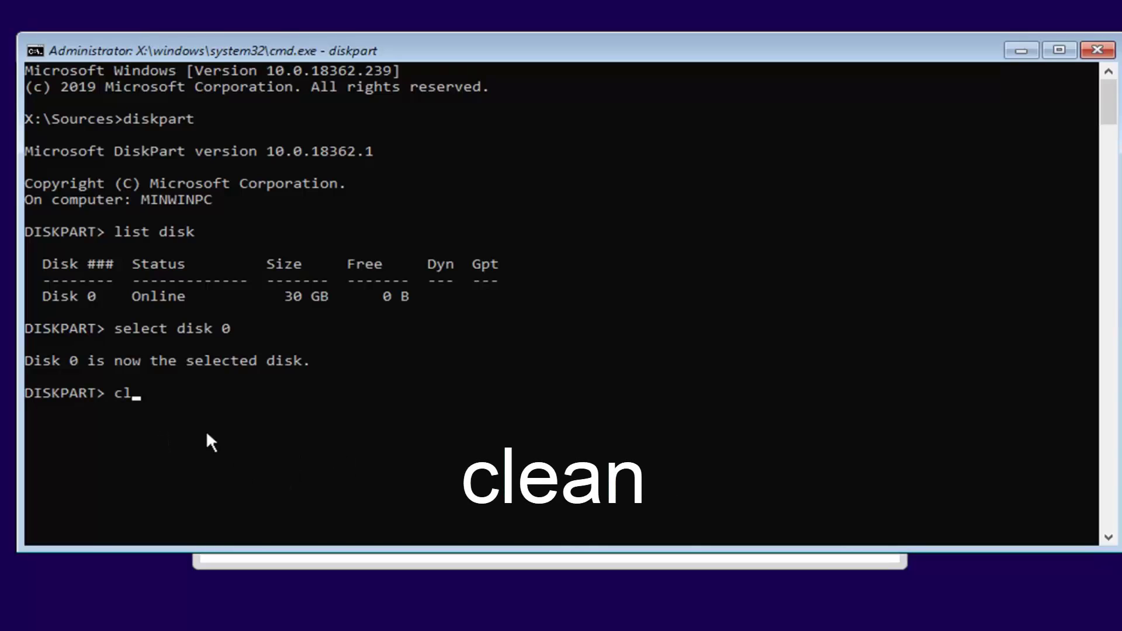
pyautogui.write('ean')
# Run clean on Disk 0, then exit DiskPart and the Command Prompt.
pyautogui.press('Return')
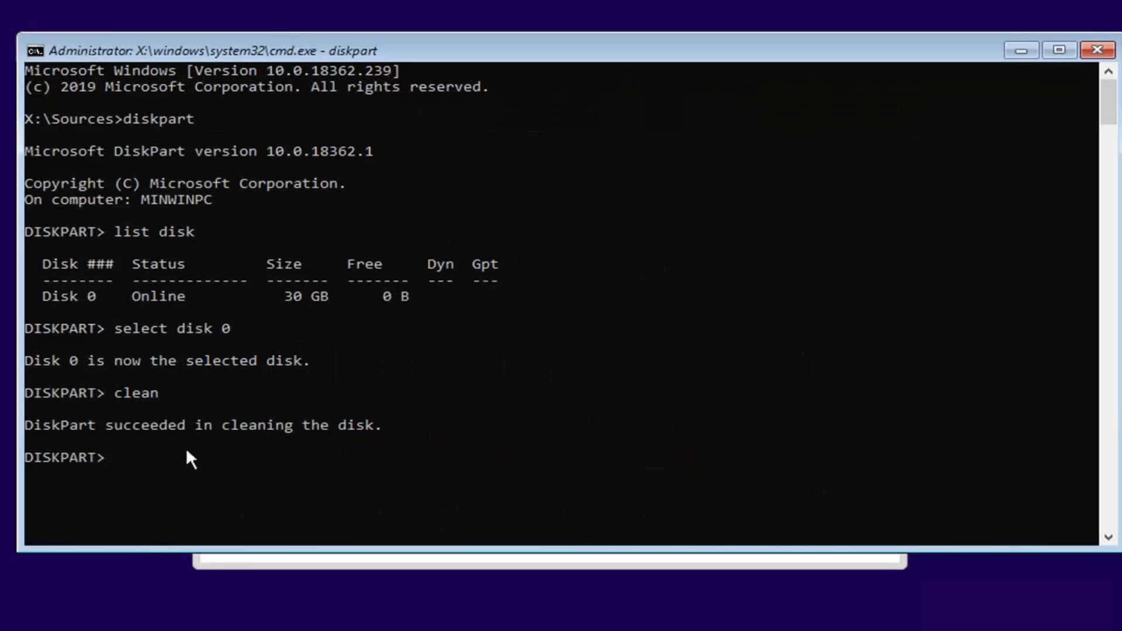
pyautogui.write('exit')
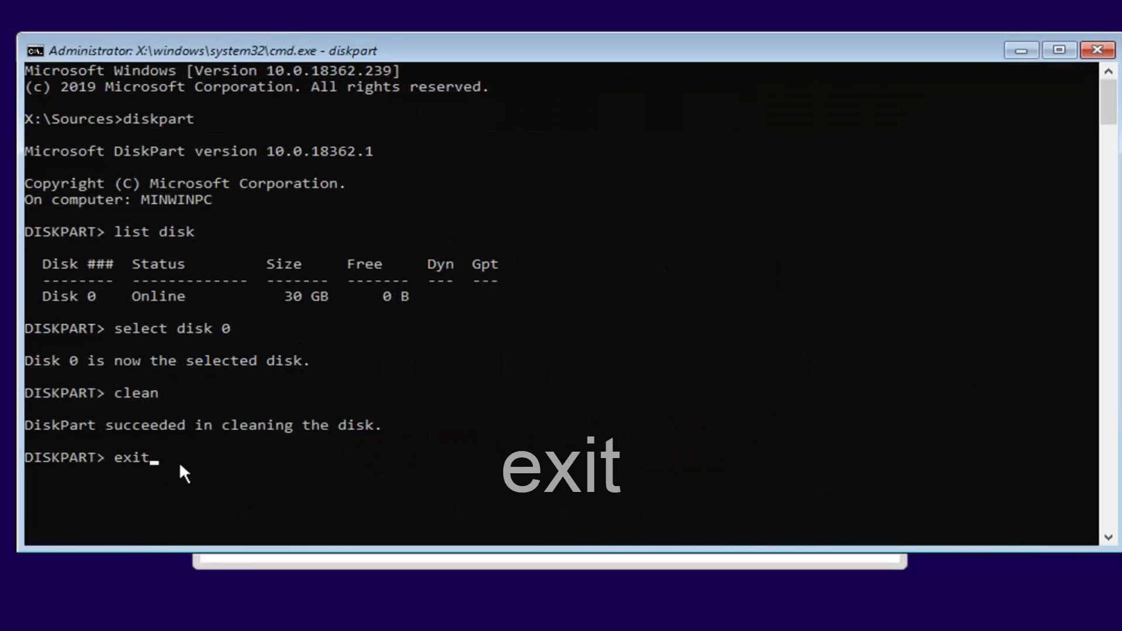
pyautogui.press('Return')
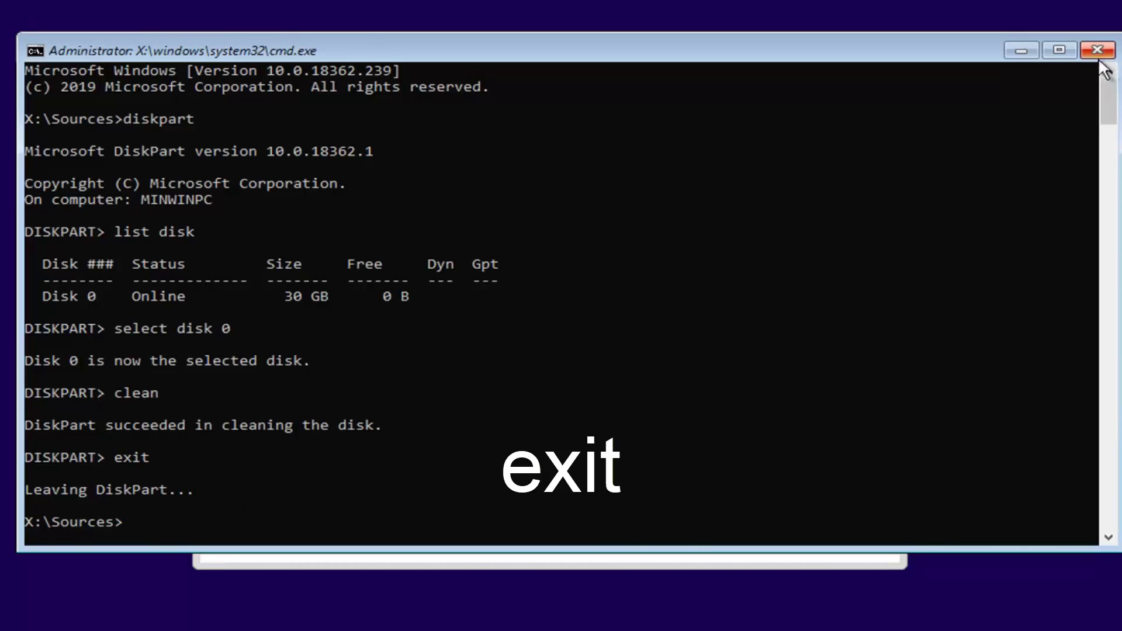
pyautogui.write('exit')
pyautogui.press('Return')
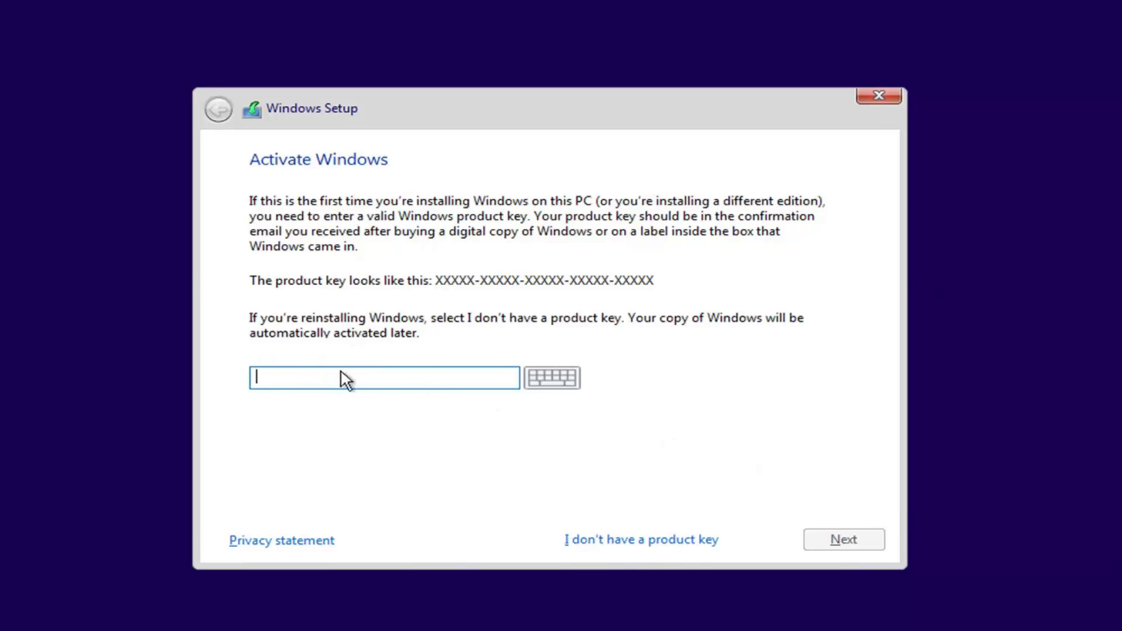
# Skip the product key and select Windows 10 Pro (x86) as the edition.
pyautogui.click(601, 539)
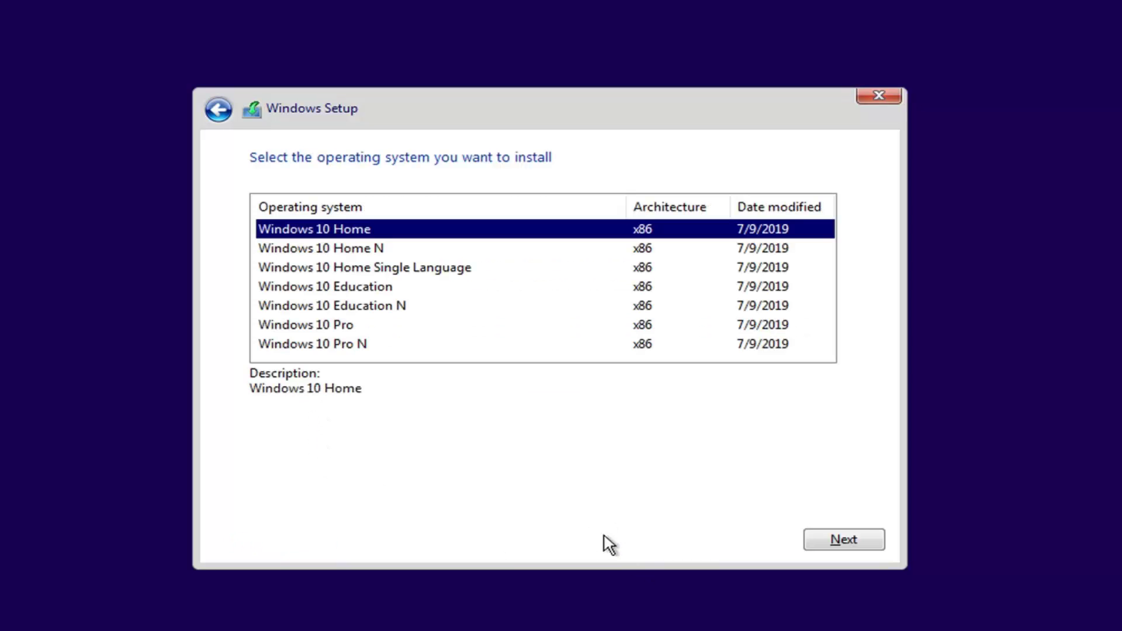
pyautogui.click(313, 324)
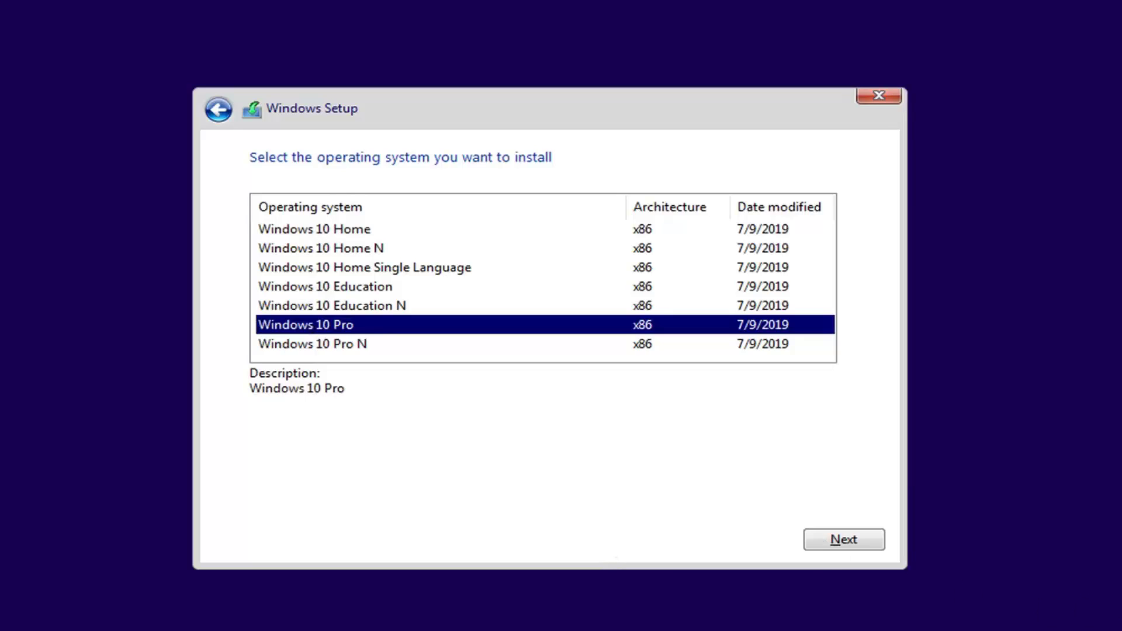
pyautogui.click(843, 540)
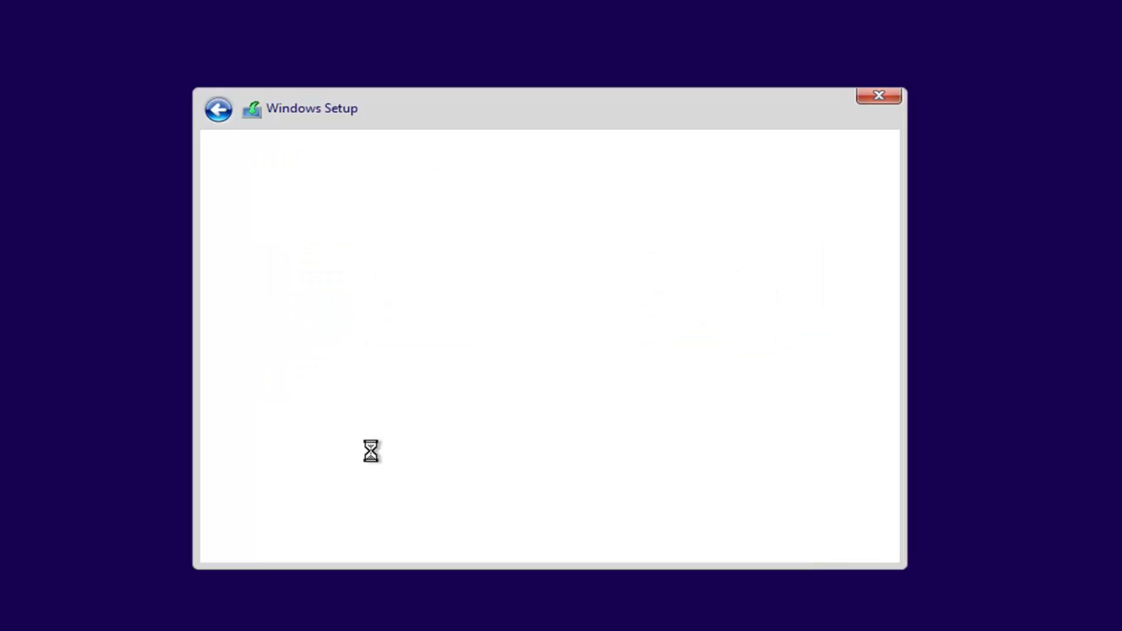
# Accept the license terms and Custom-install Windows onto Drive 0's 30 GB unallocated space.
pyautogui.click(254, 495)
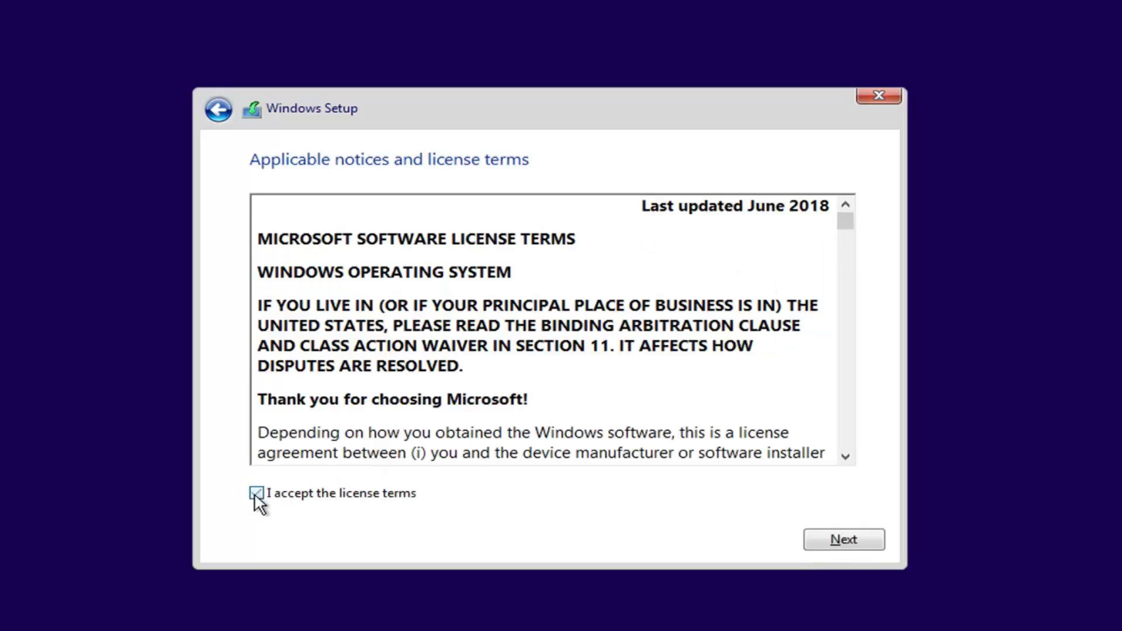
pyautogui.click(830, 543)
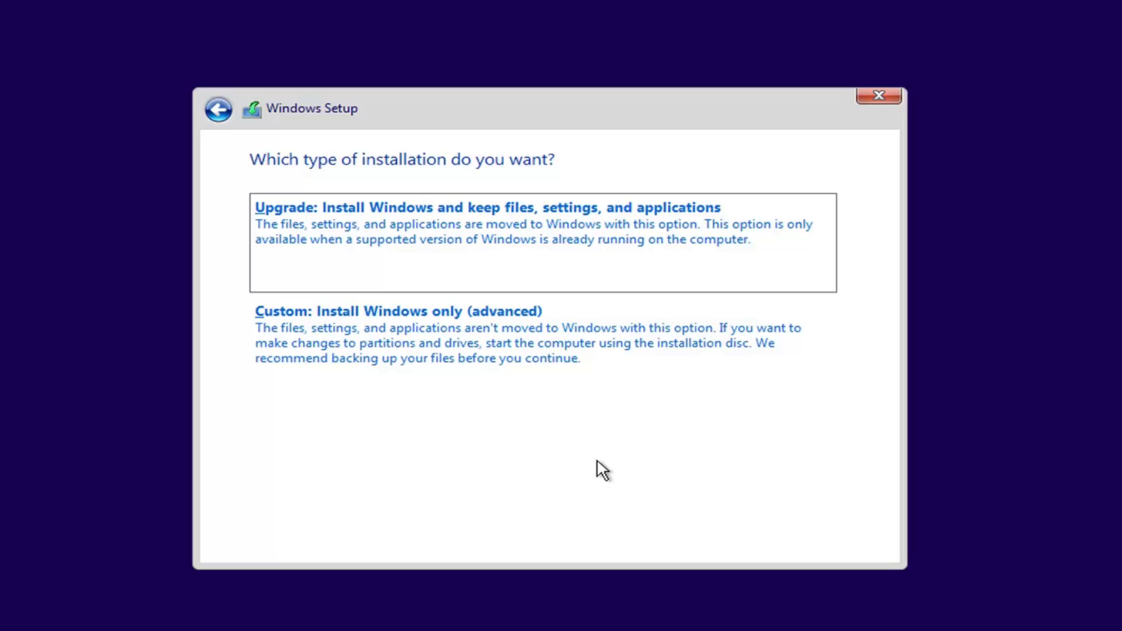
pyautogui.click(312, 229)
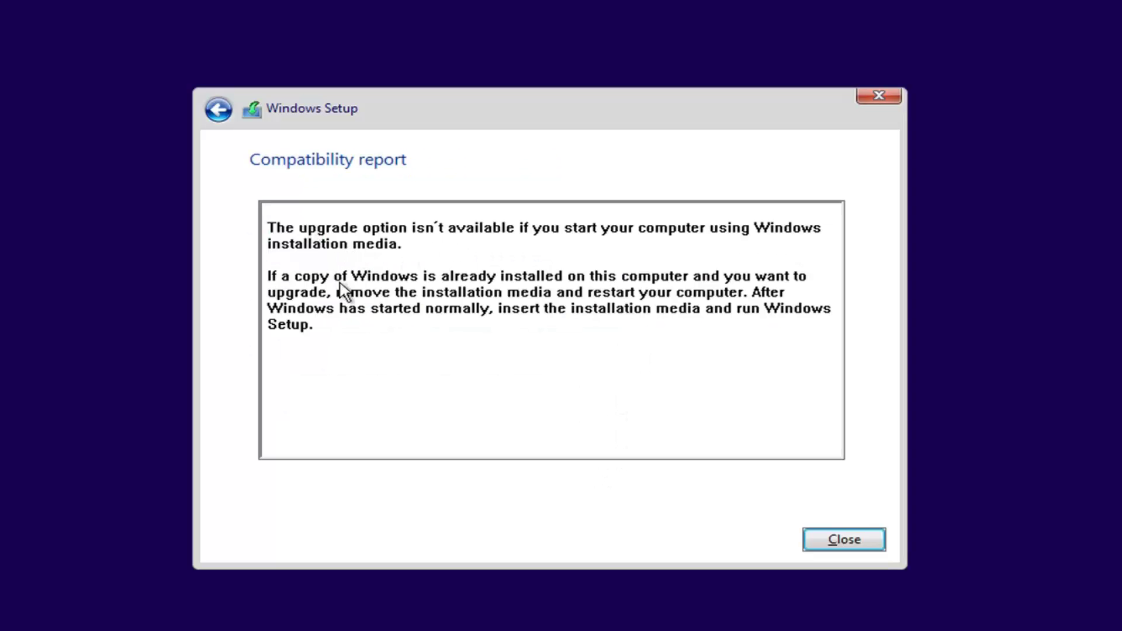
pyautogui.click(226, 107)
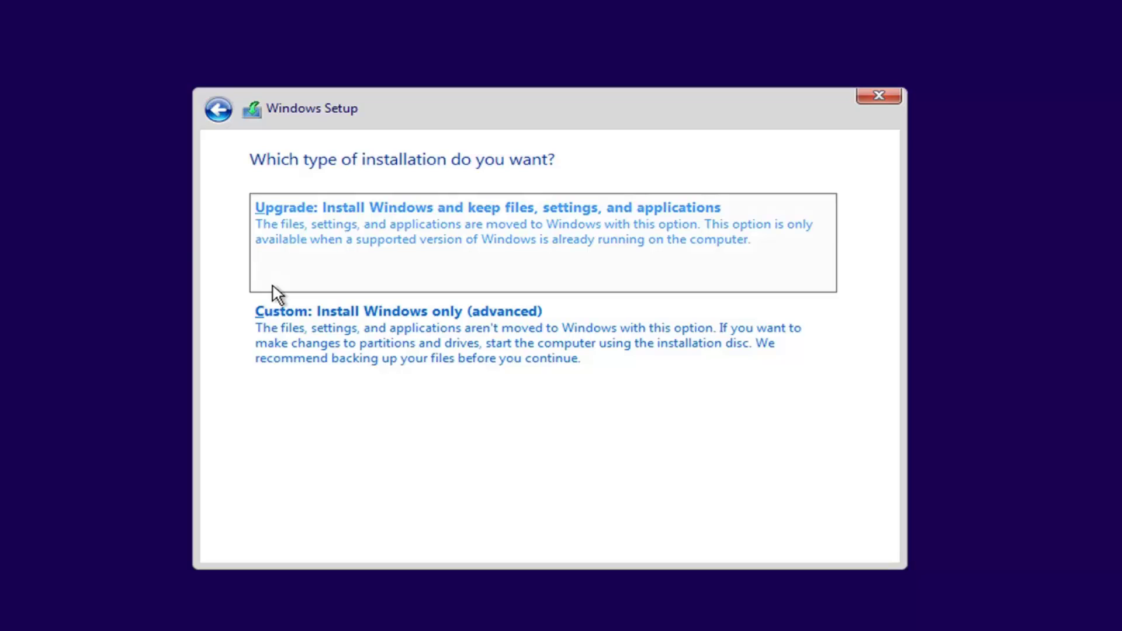
pyautogui.click(463, 350)
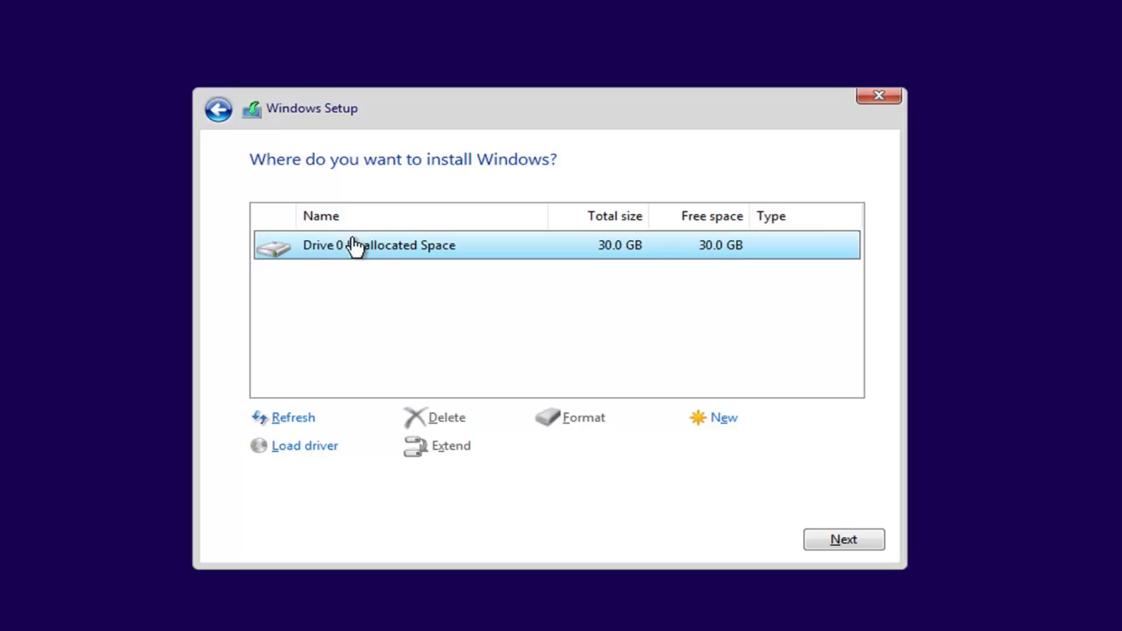
pyautogui.click(832, 543)
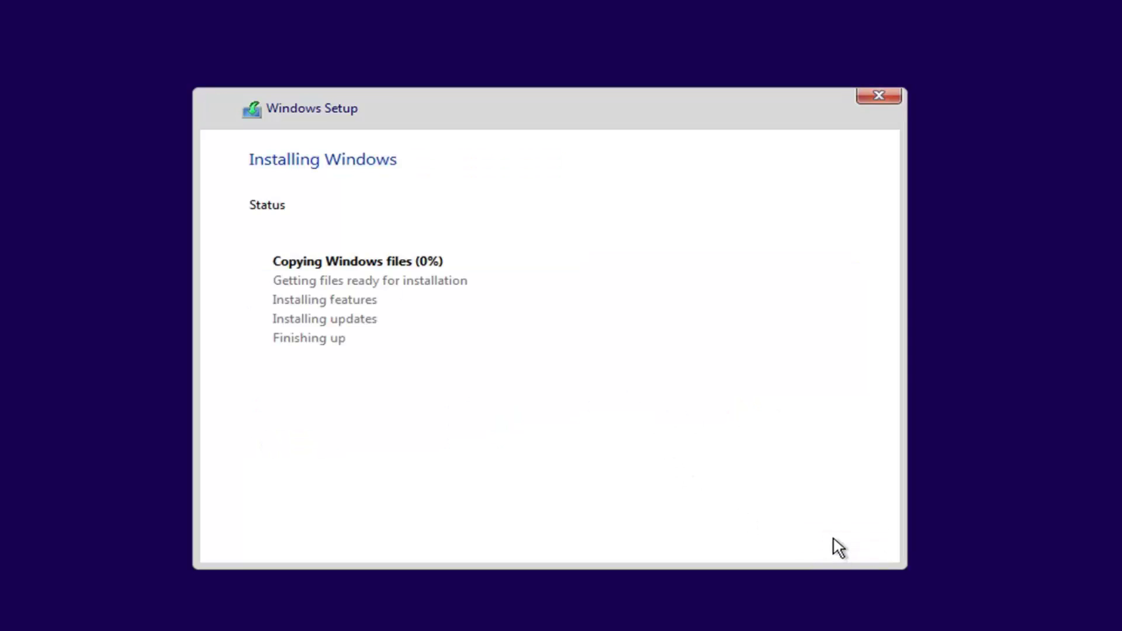